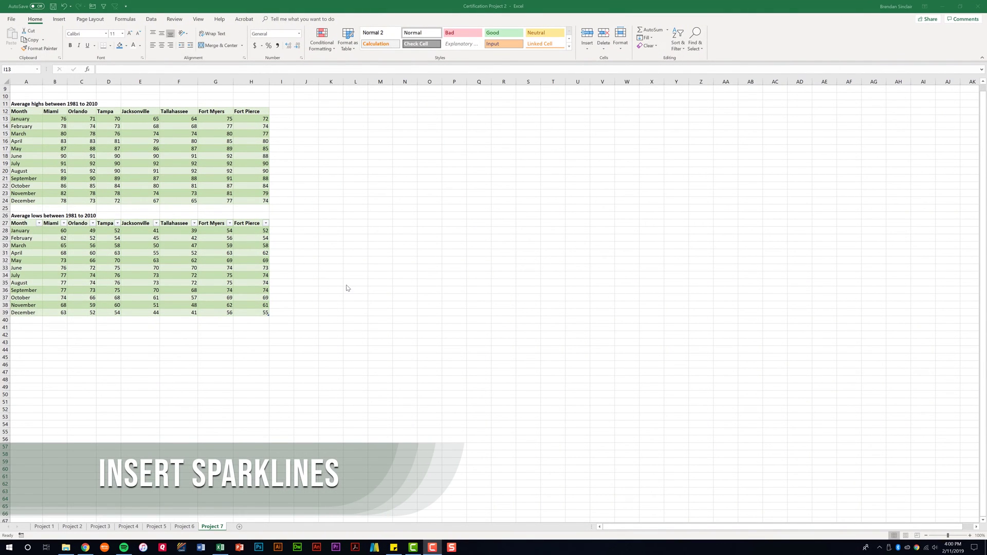
Step: Insert a line sparkline in I13 charting January's highs from B13:H13
{"action": "left_click", "coordinate": [279, 120]}
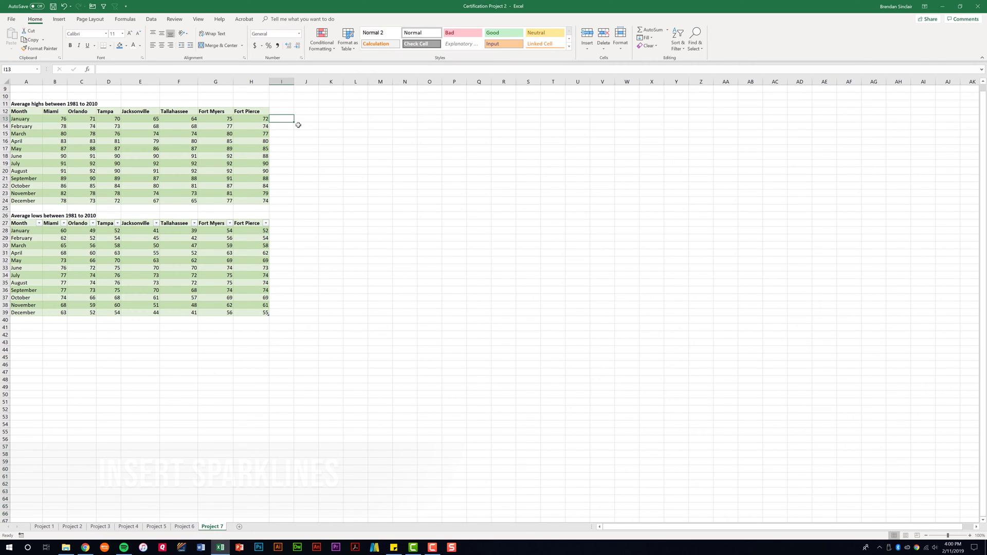
{"action": "left_click", "coordinate": [58, 20]}
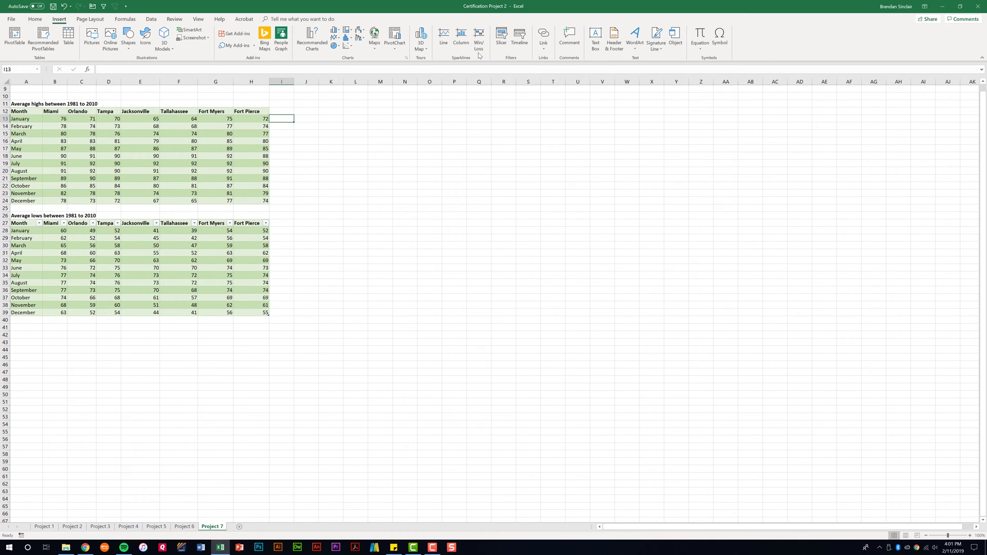
{"action": "left_click", "coordinate": [444, 45]}
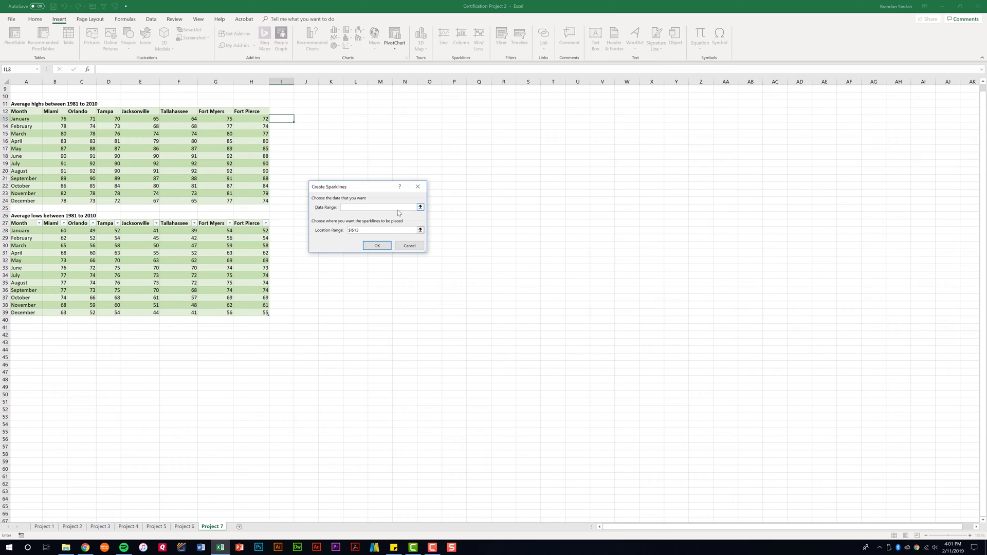
{"action": "left_click_drag", "start_coordinate": [62, 117], "coordinate": [251, 117]}
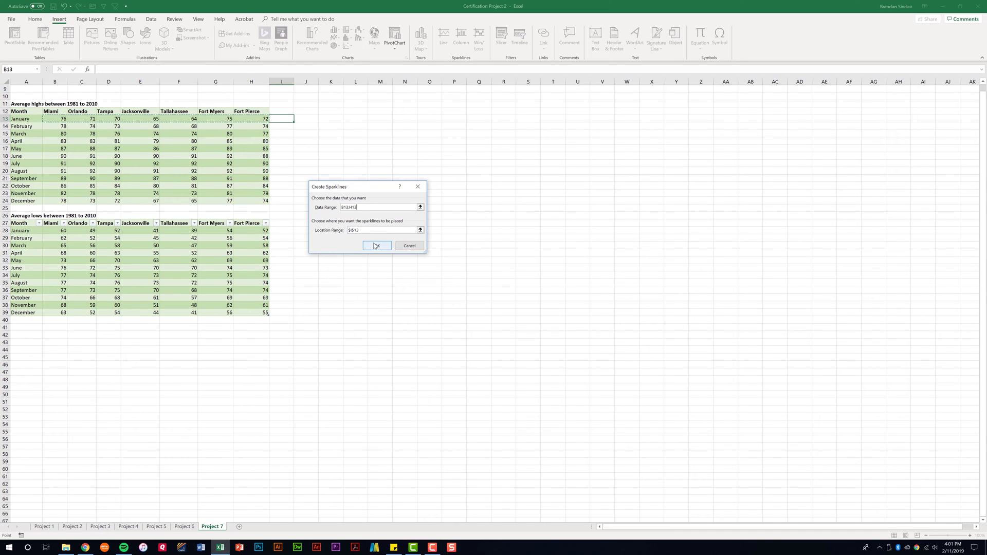
{"action": "left_click", "coordinate": [375, 245]}
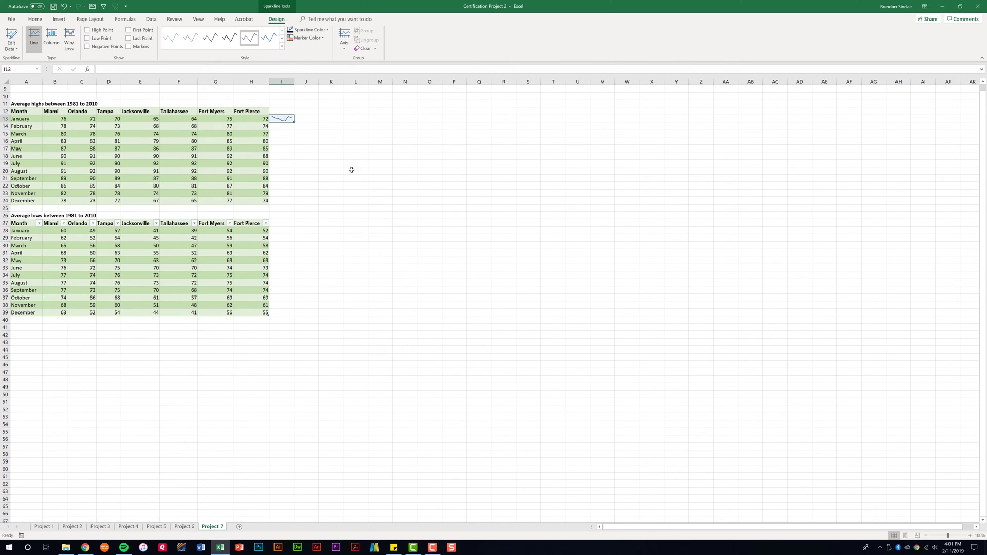
{"action": "left_click", "coordinate": [284, 133]}
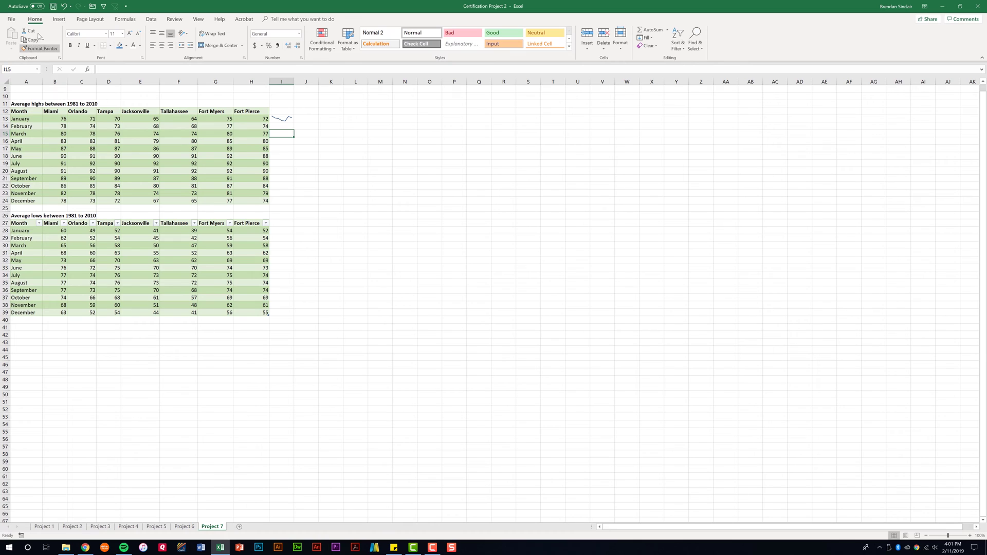
{"action": "left_click", "coordinate": [58, 19]}
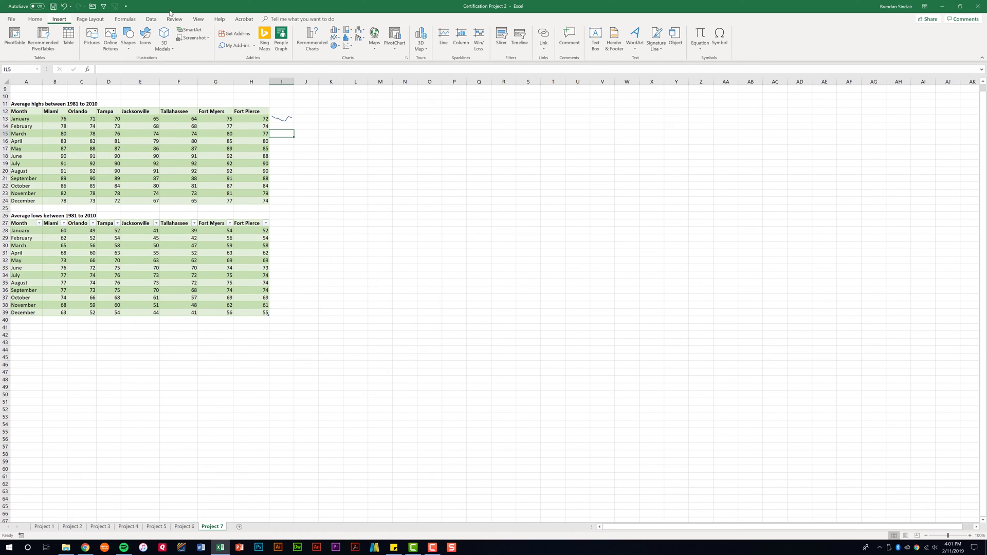
{"action": "left_click", "coordinate": [443, 39]}
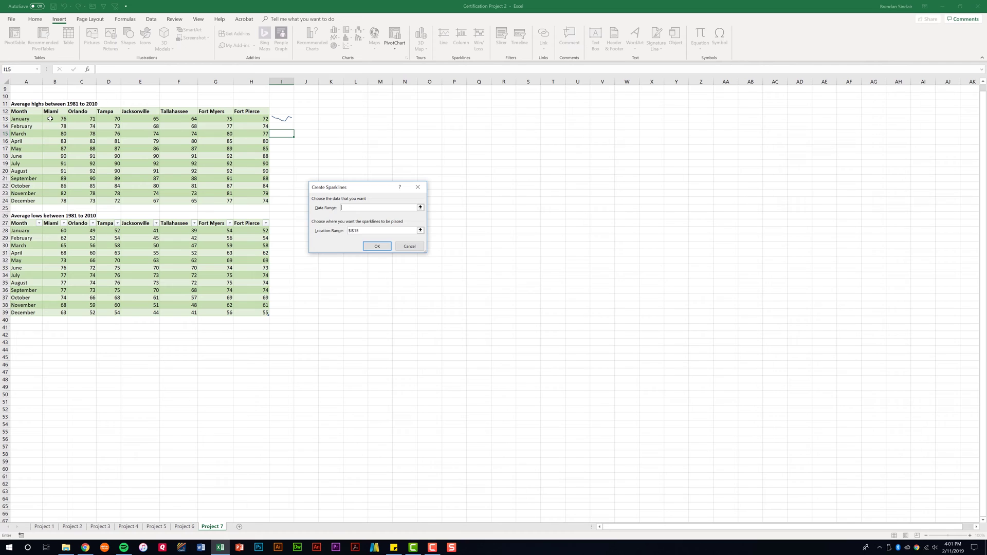
{"action": "left_click_drag", "start_coordinate": [49, 119], "coordinate": [262, 202]}
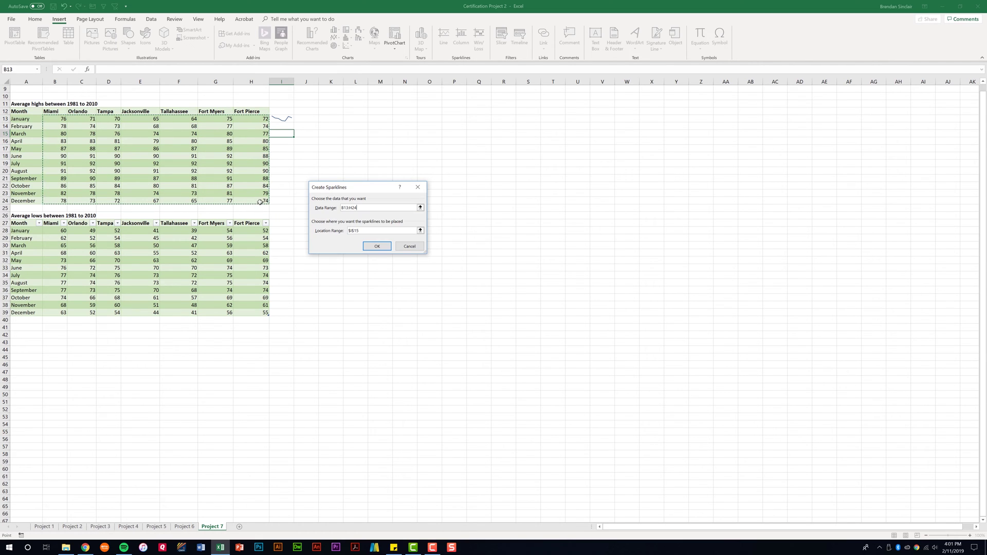
{"action": "left_click", "coordinate": [378, 246]}
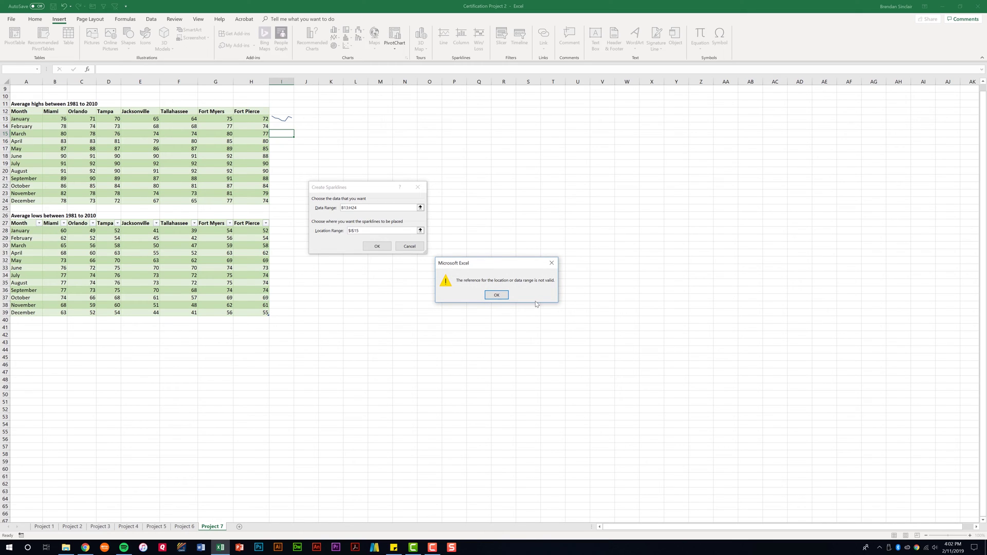
{"action": "left_click", "coordinate": [505, 297]}
{"action": "left_click", "coordinate": [408, 246]}
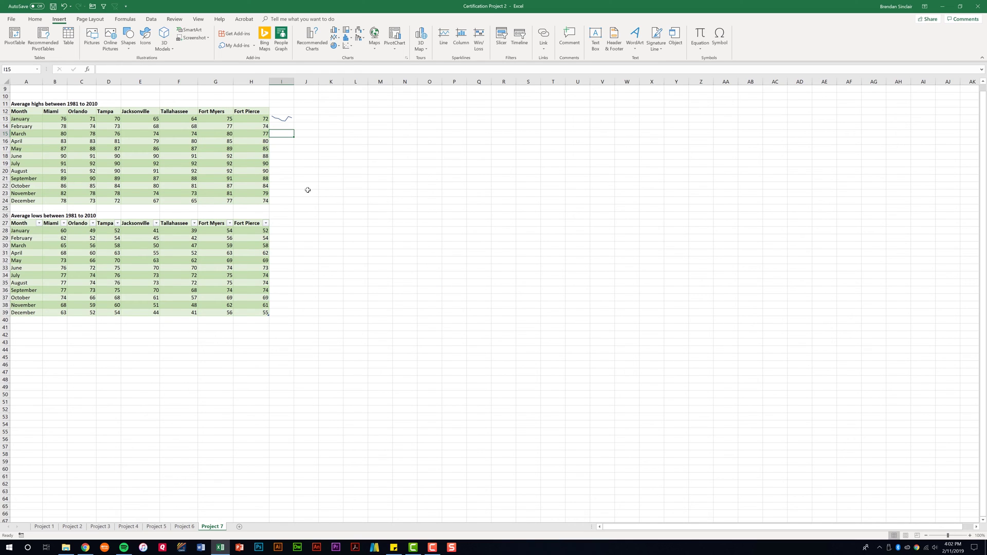
Step: Fill the I13 sparkline down to I24 and move to the Project 5 sheet
{"action": "left_click", "coordinate": [288, 119]}
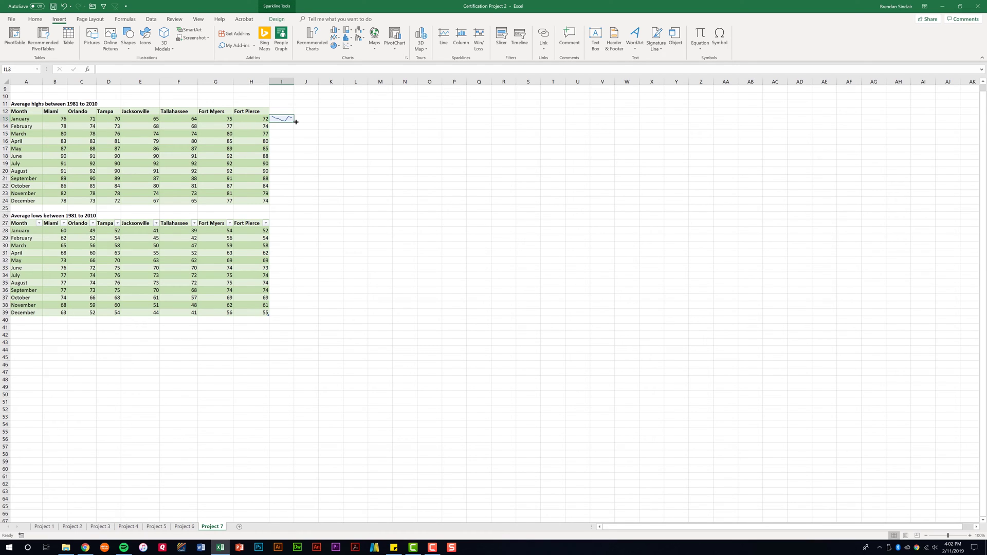
{"action": "left_click_drag", "start_coordinate": [296, 122], "coordinate": [295, 204]}
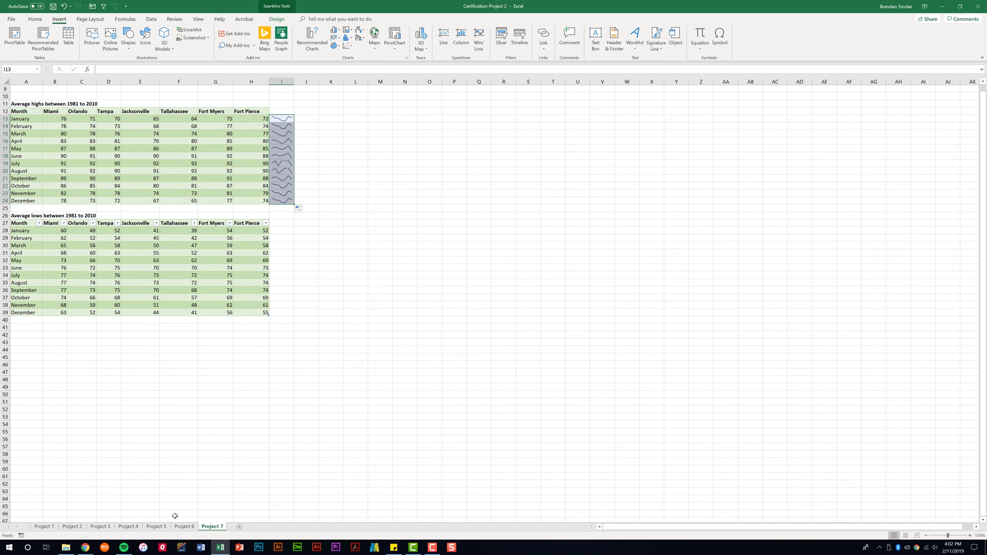
{"action": "left_click", "coordinate": [157, 526]}
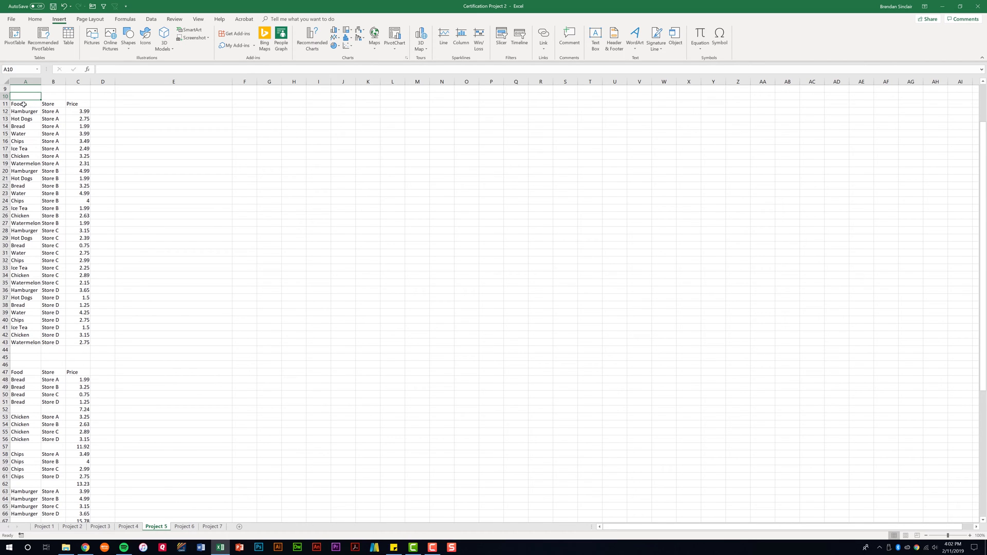
Step: Select the first price list A11:C43 and open the Data tab's Subtotal dialog
{"action": "left_click_drag", "start_coordinate": [23, 105], "coordinate": [81, 343]}
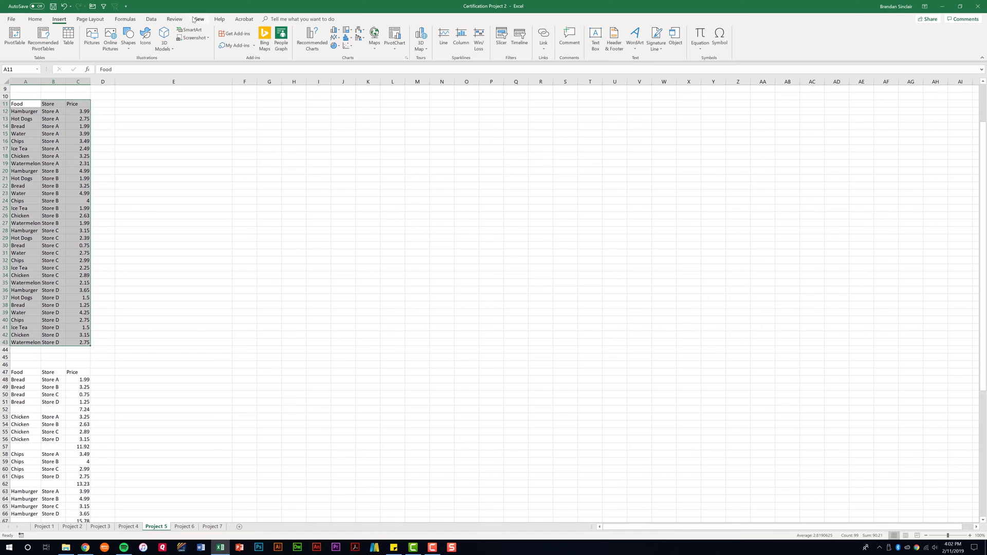
{"action": "left_click", "coordinate": [154, 20]}
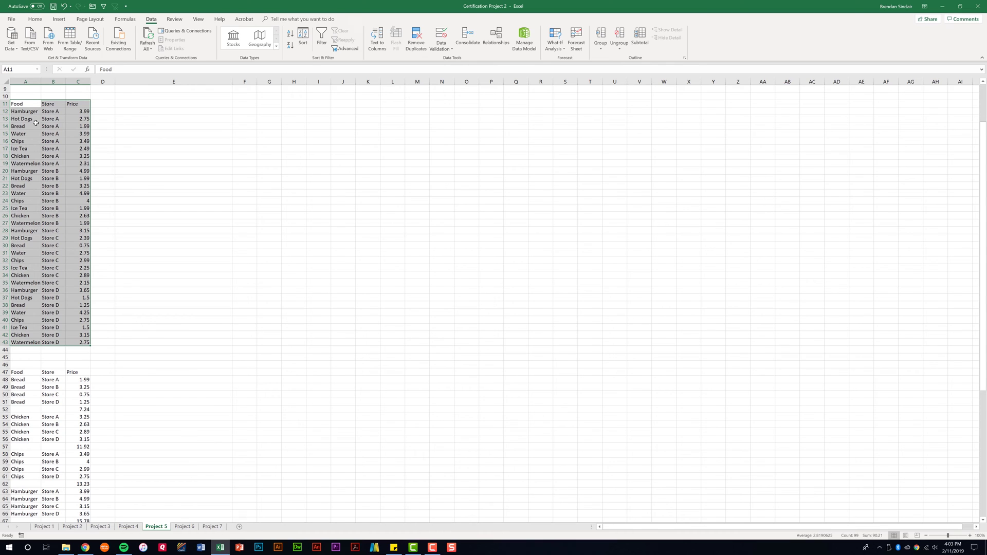
{"action": "left_click", "coordinate": [639, 39]}
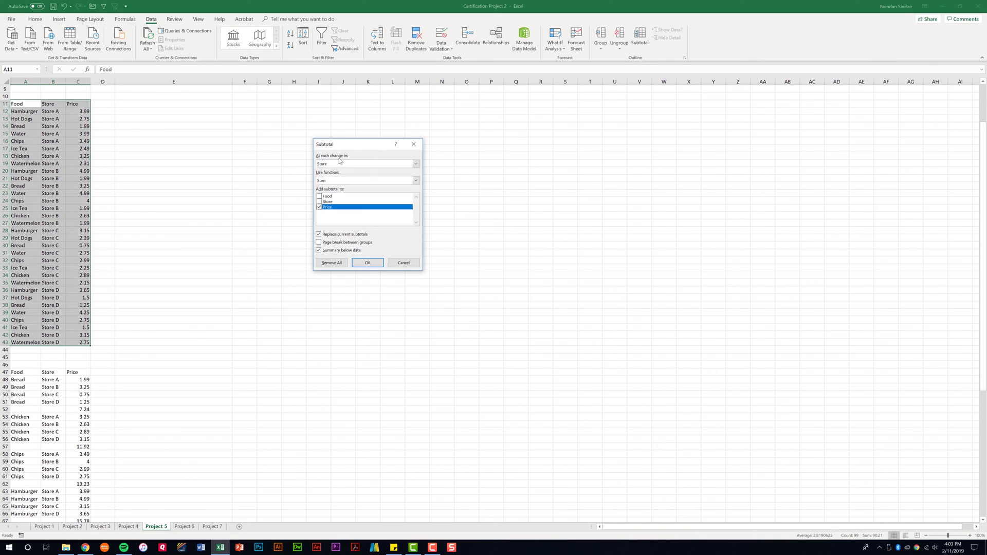
Step: Subtotal Price with Average at each change in Store
{"action": "left_click", "coordinate": [376, 180]}
{"action": "left_click", "coordinate": [368, 199]}
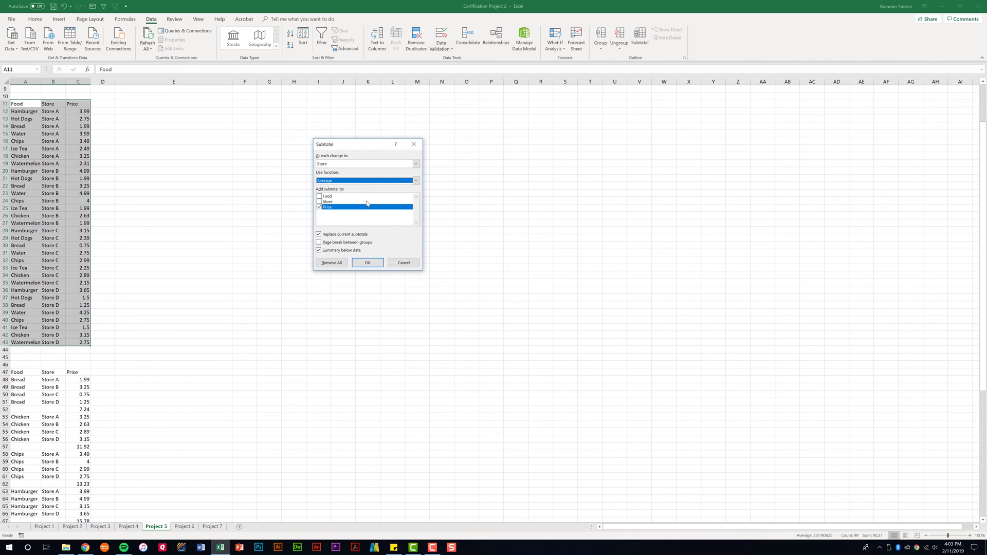
{"action": "left_click", "coordinate": [374, 265]}
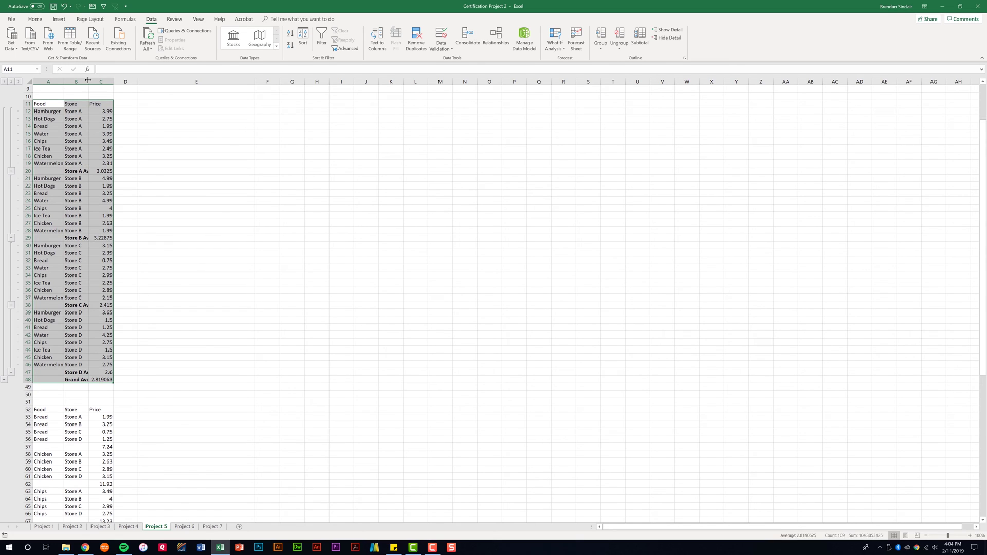
Step: Widen column B so the store average and Grand Average labels show in full
{"action": "left_click_drag", "start_coordinate": [88, 79], "coordinate": [185, 80]}
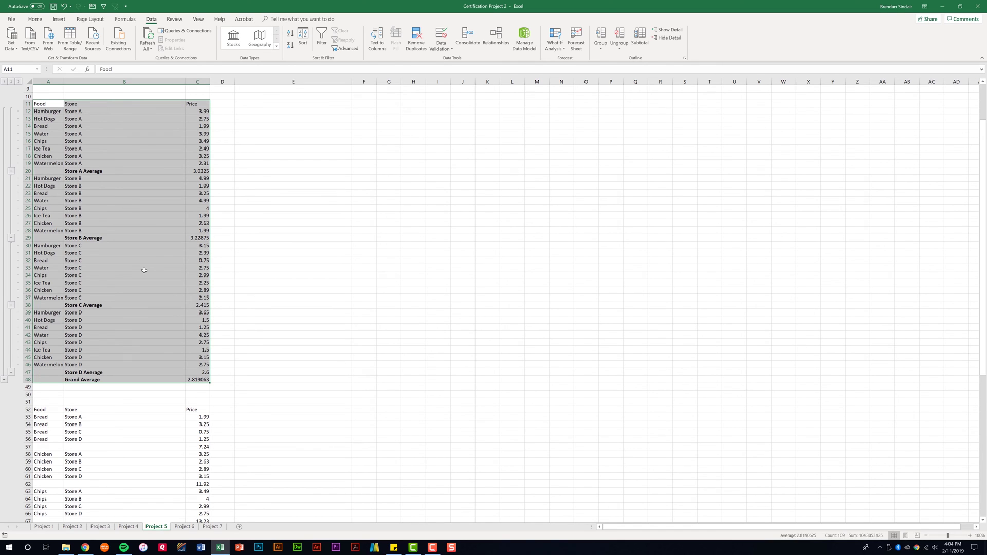
Step: Select the second price list from row 52 and try the Group dialog, cancelling it
{"action": "scroll", "coordinate": [145, 270], "scroll_direction": "down", "scroll_amount": 11}
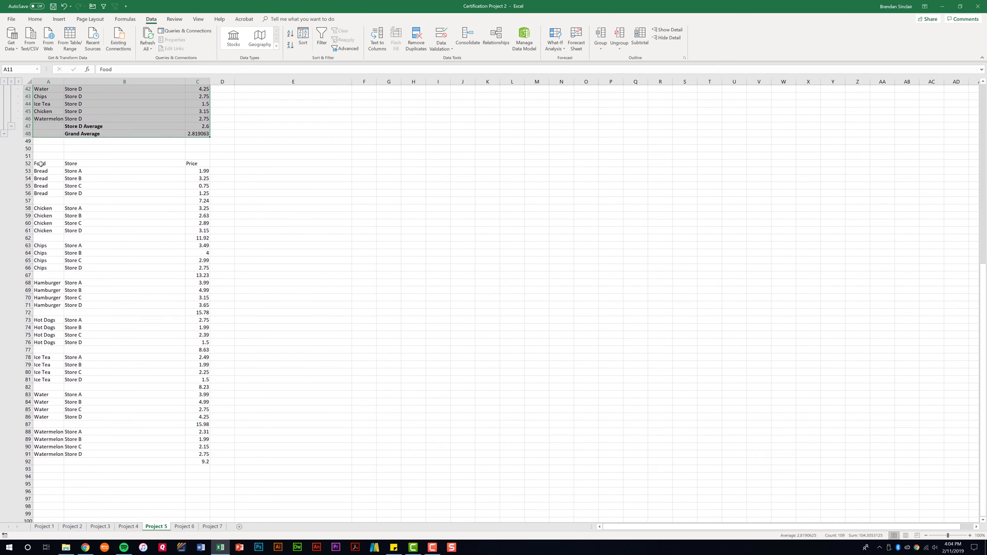
{"action": "left_click_drag", "start_coordinate": [41, 163], "coordinate": [194, 461]}
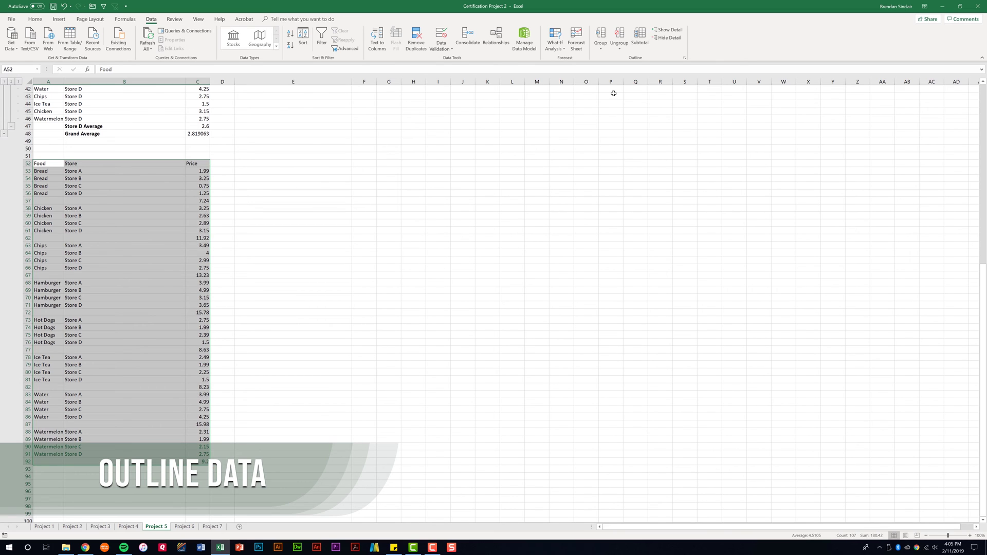
{"action": "left_click", "coordinate": [599, 53]}
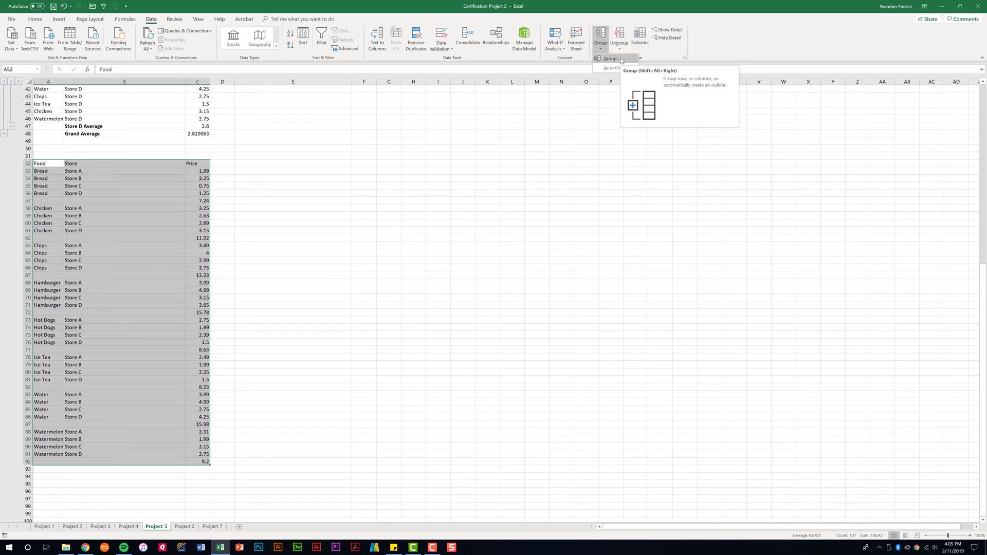
{"action": "left_click", "coordinate": [621, 61]}
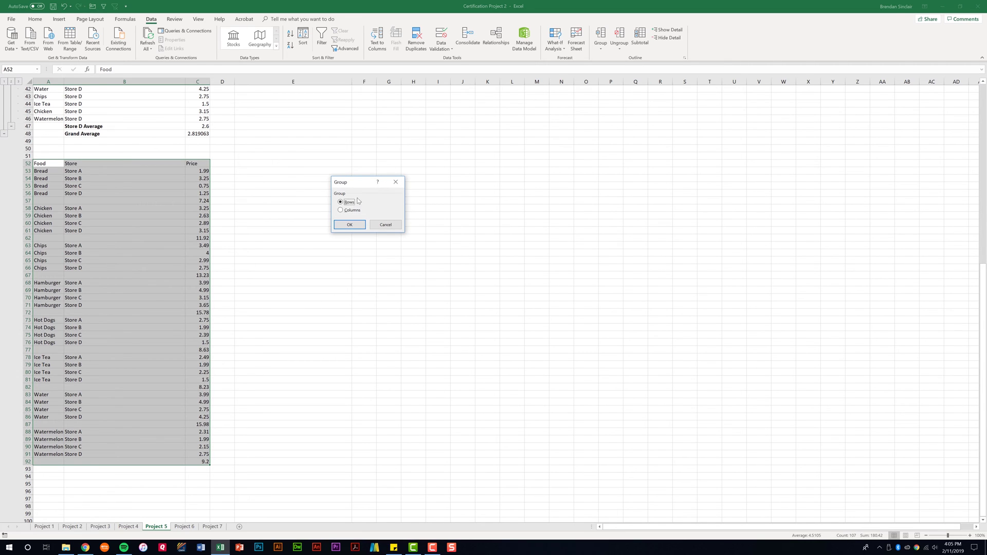
{"action": "left_click", "coordinate": [393, 224]}
{"action": "left_click", "coordinate": [600, 48]}
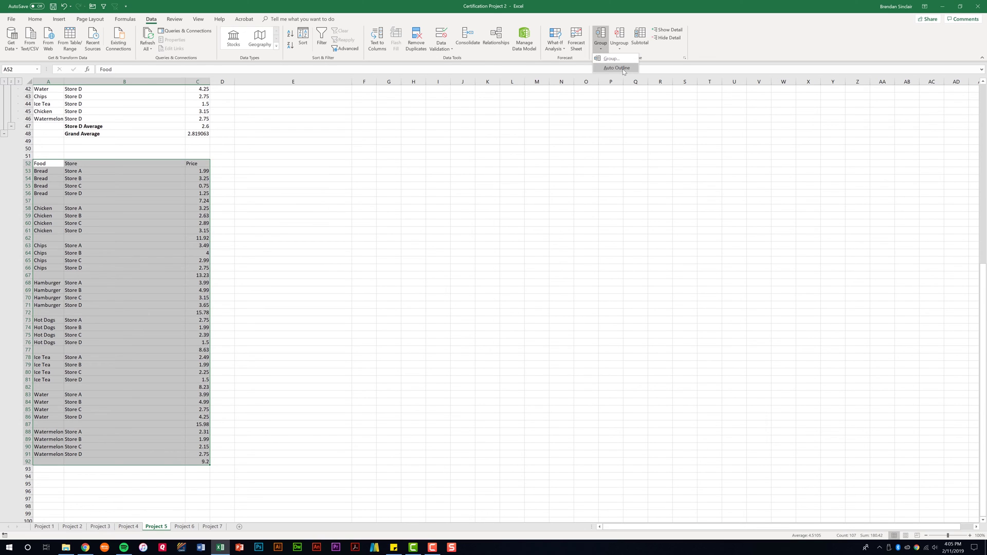
{"action": "left_click", "coordinate": [243, 242]}
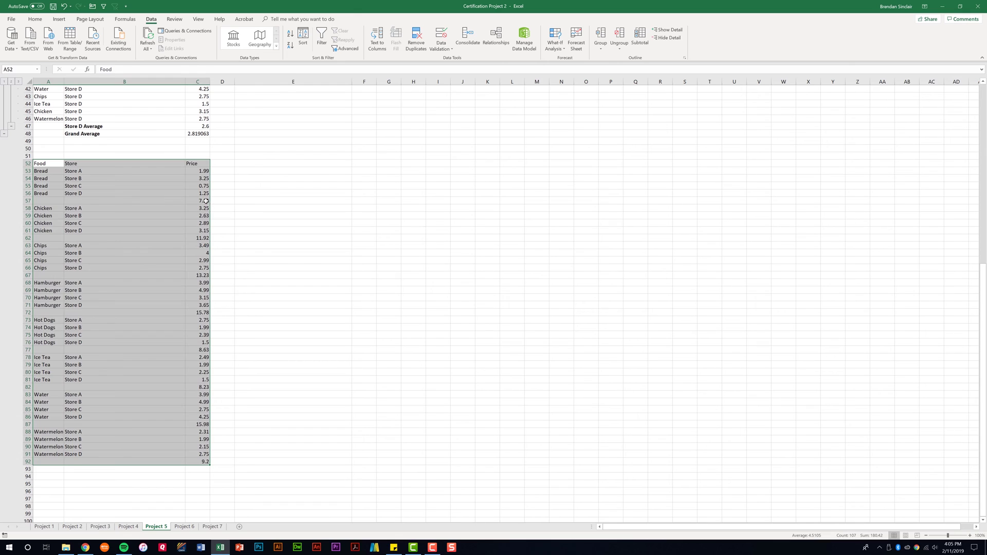
Step: Inspect the total in C57, the Store D average and the Bread sum formulas
{"action": "left_click", "coordinate": [206, 201]}
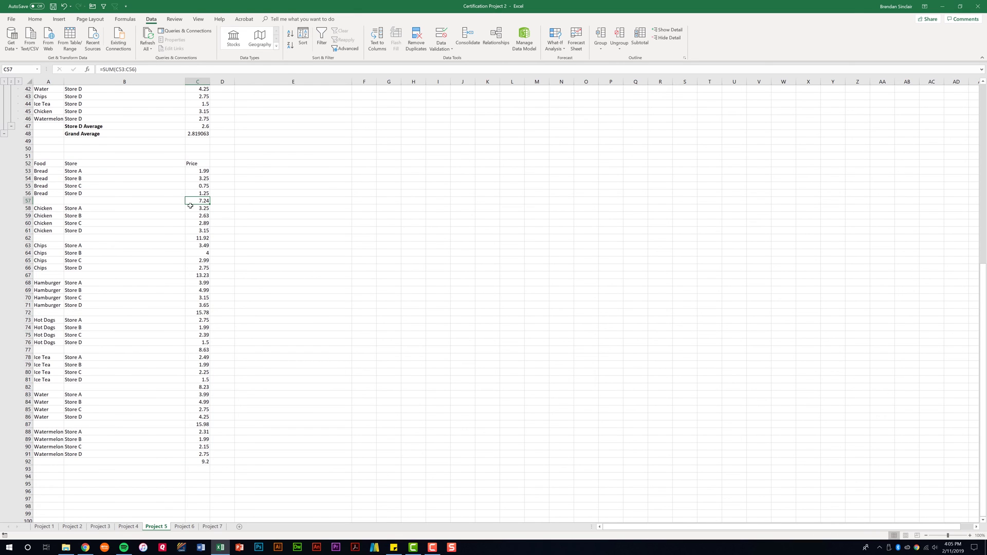
{"action": "scroll", "coordinate": [194, 204], "scroll_direction": "up", "scroll_amount": 2}
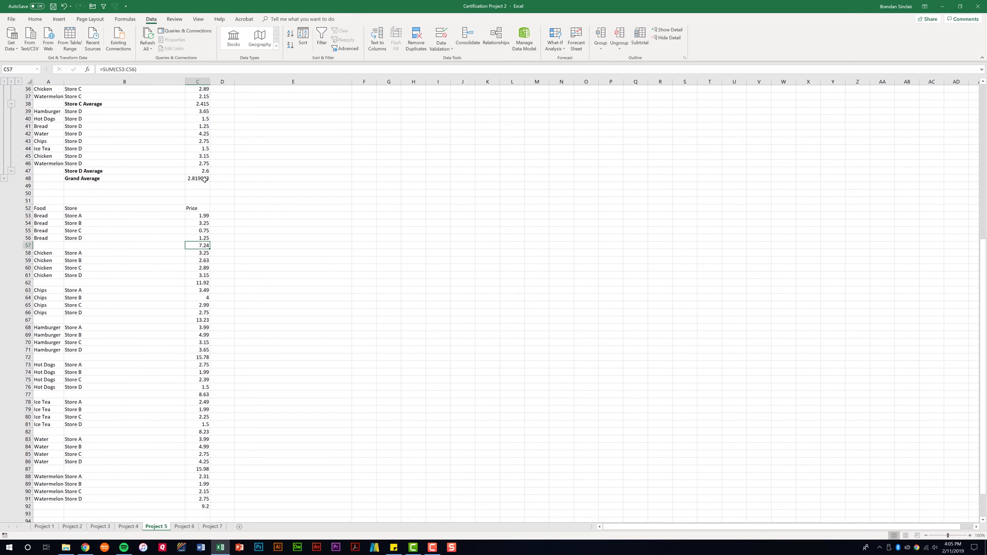
{"action": "left_click", "coordinate": [200, 170]}
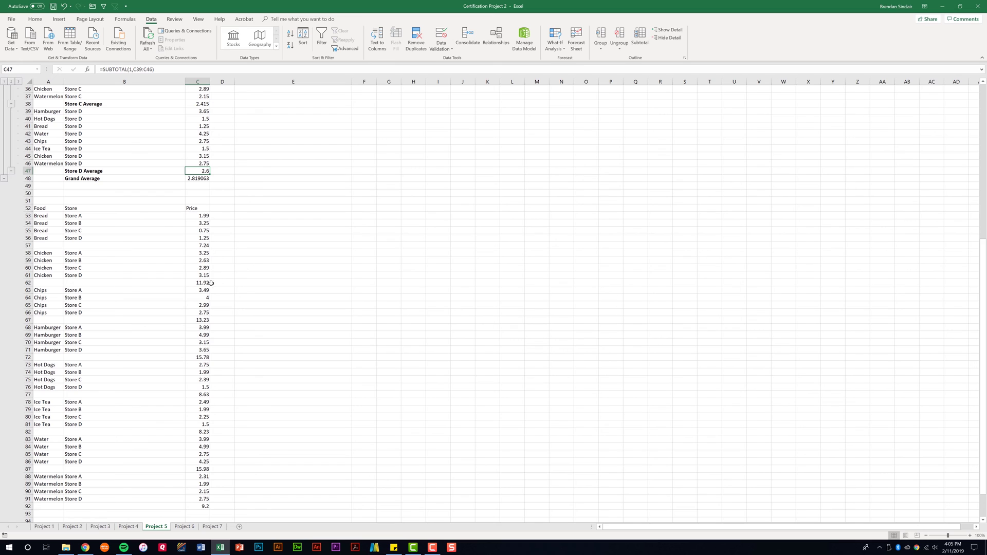
{"action": "left_click", "coordinate": [208, 245]}
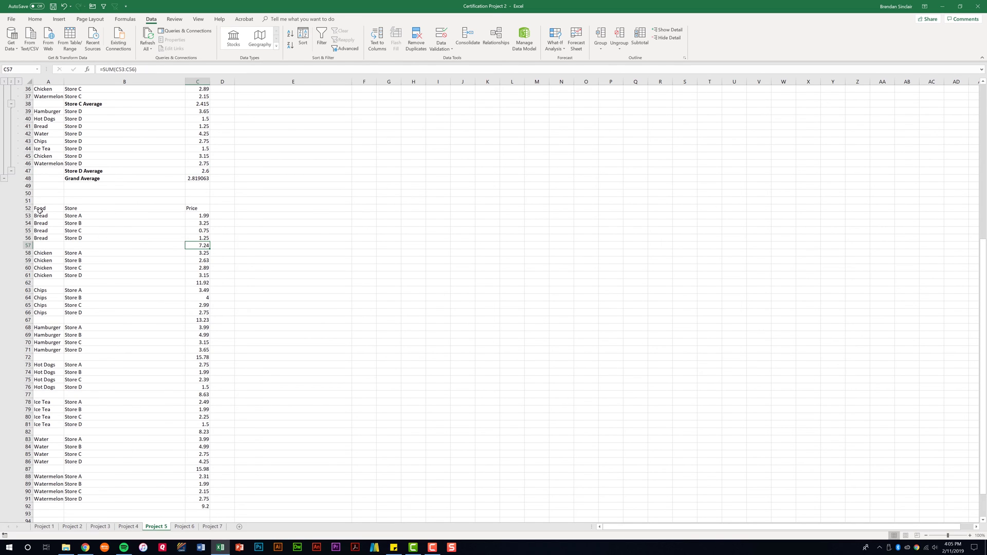
Step: Reselect the list from the Food header and apply Auto Outline, replacing the existing outline
{"action": "left_click_drag", "start_coordinate": [41, 208], "coordinate": [207, 508]}
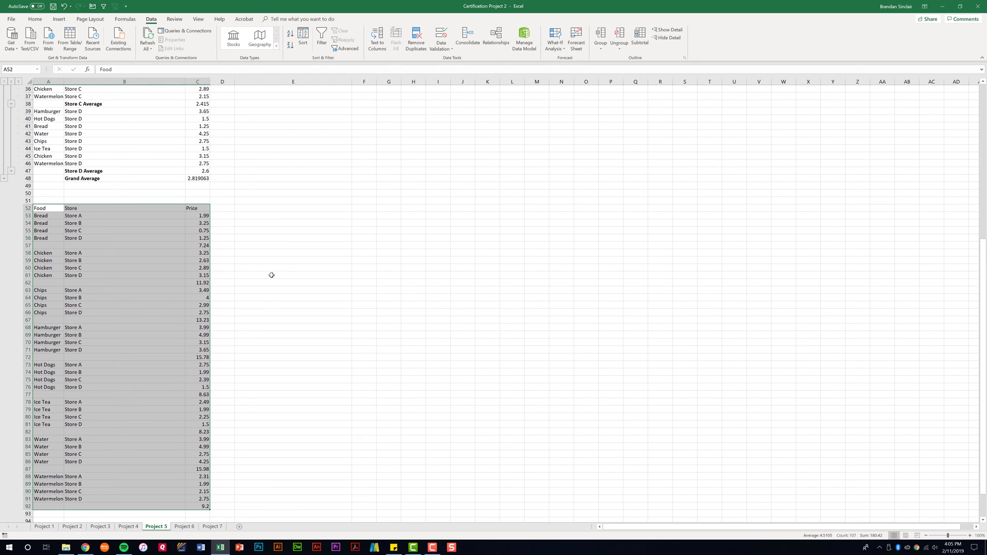
{"action": "left_click", "coordinate": [600, 48]}
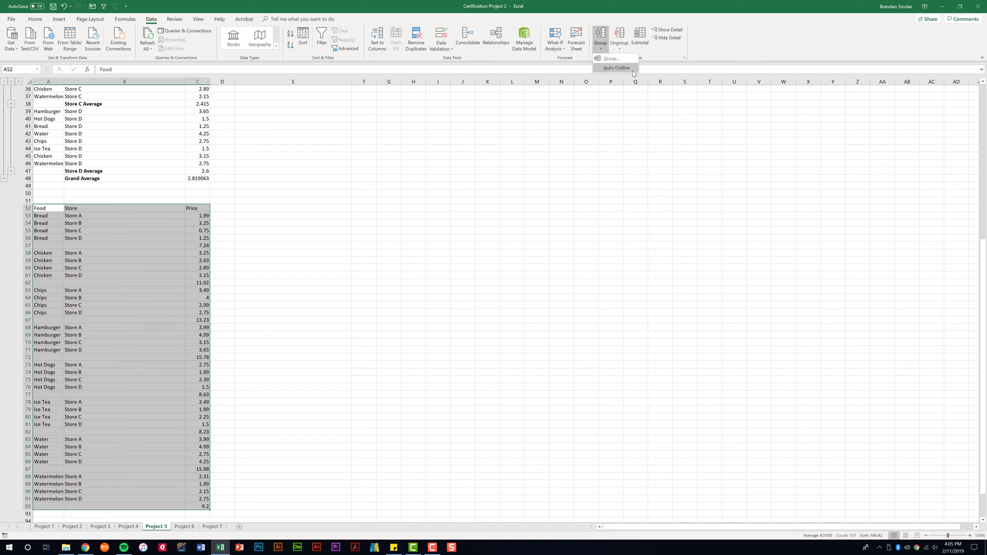
{"action": "left_click", "coordinate": [616, 68]}
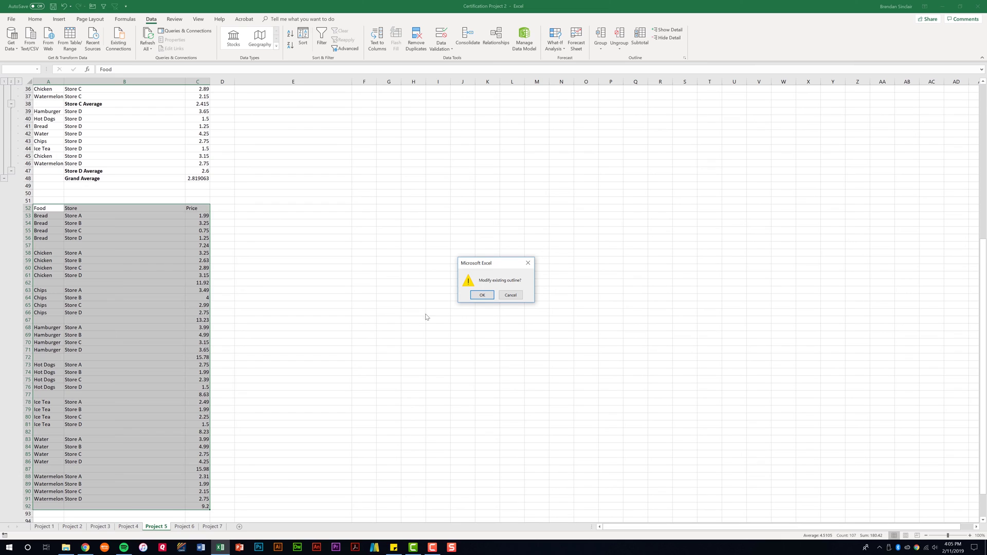
{"action": "left_click", "coordinate": [484, 295]}
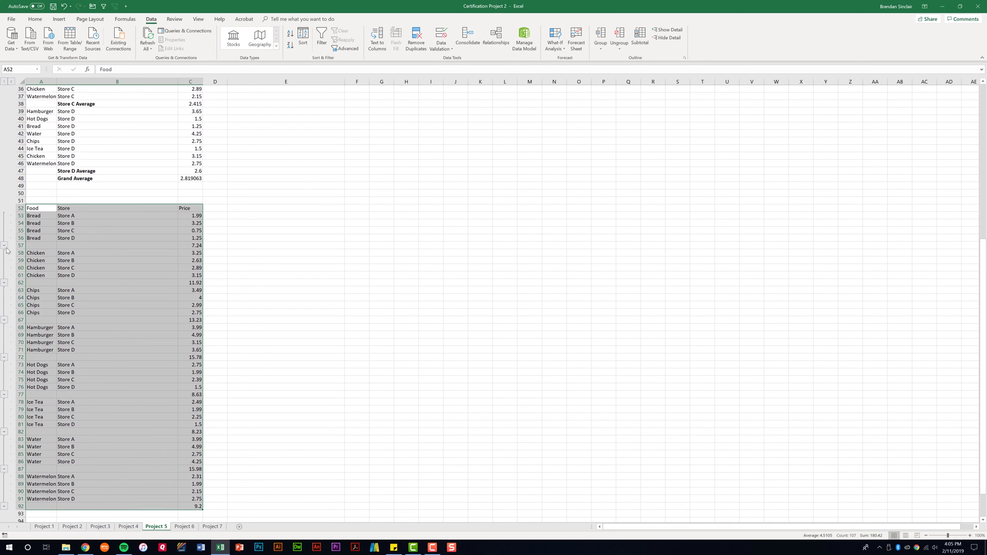
Step: Collapse the Bread, Chicken, Chips and Hamburger groups to their subtotals
{"action": "left_click", "coordinate": [4, 246]}
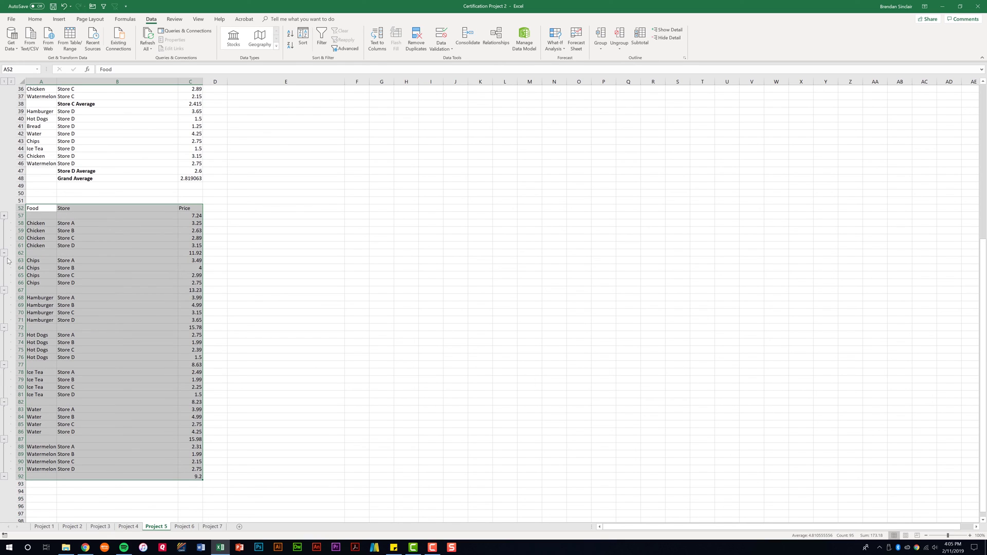
{"action": "left_click", "coordinate": [4, 254]}
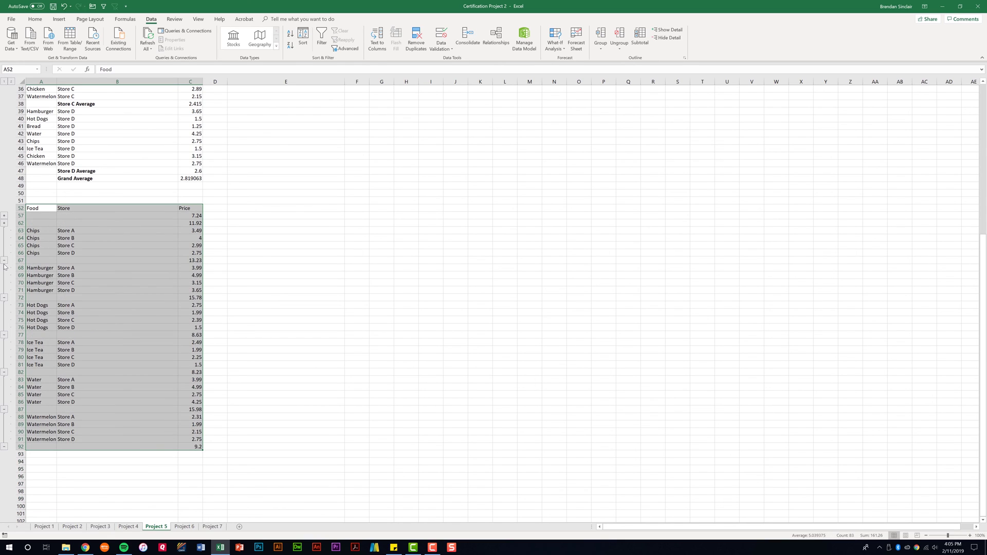
{"action": "left_click", "coordinate": [4, 261]}
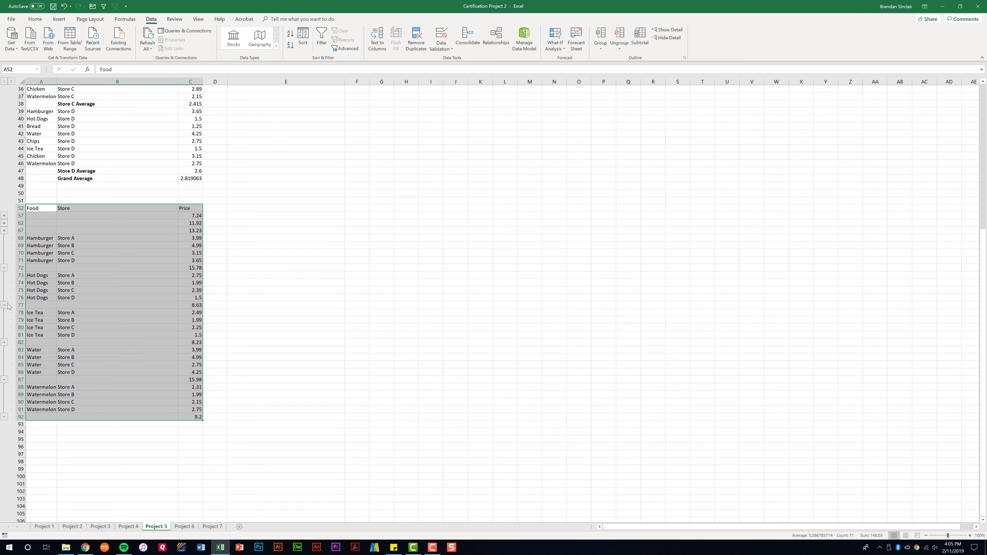
{"action": "left_click", "coordinate": [4, 267]}
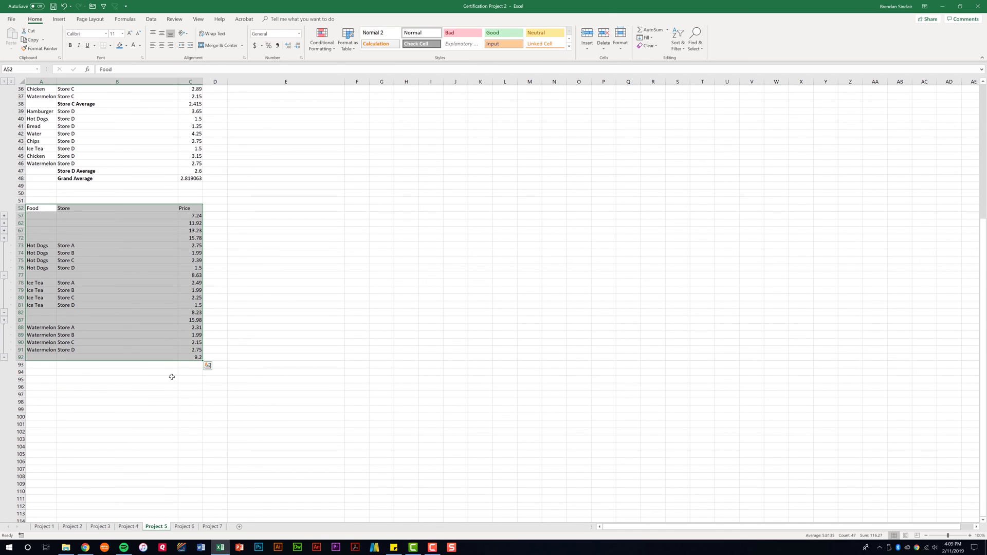
Step: On Project 7, select the highs B13:H24 and open a New Formatting Rule, then cancel it
{"action": "left_click", "coordinate": [212, 526]}
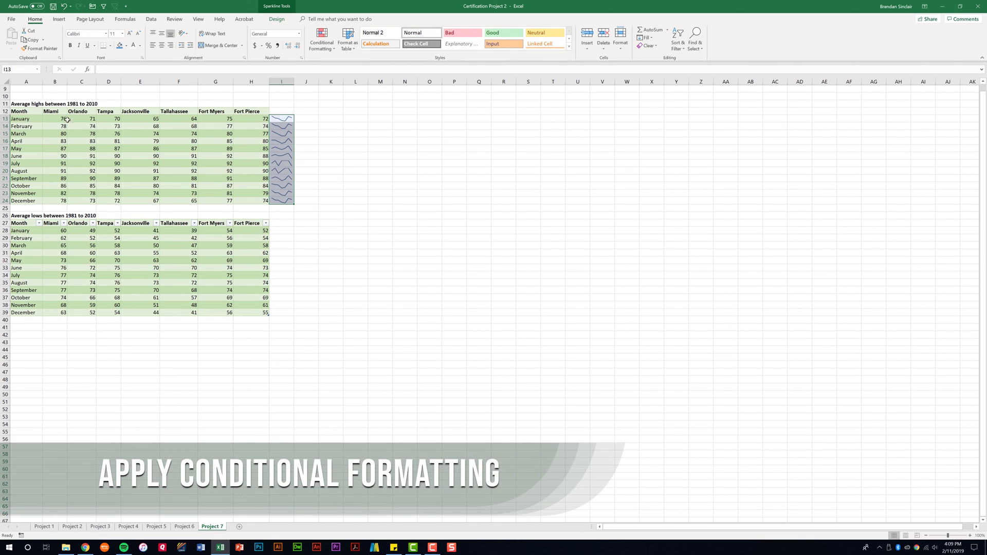
{"action": "left_click_drag", "start_coordinate": [66, 119], "coordinate": [245, 200]}
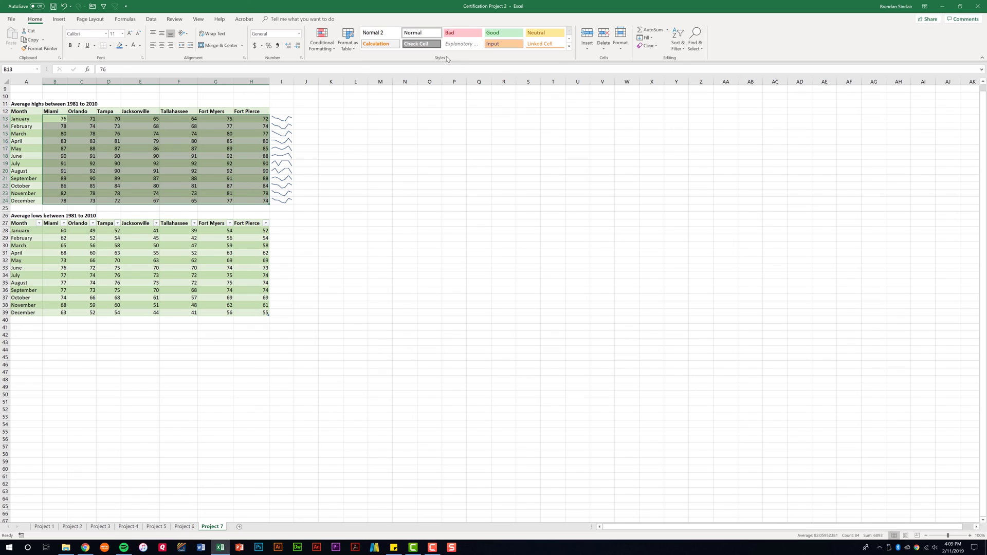
{"action": "left_click", "coordinate": [328, 52]}
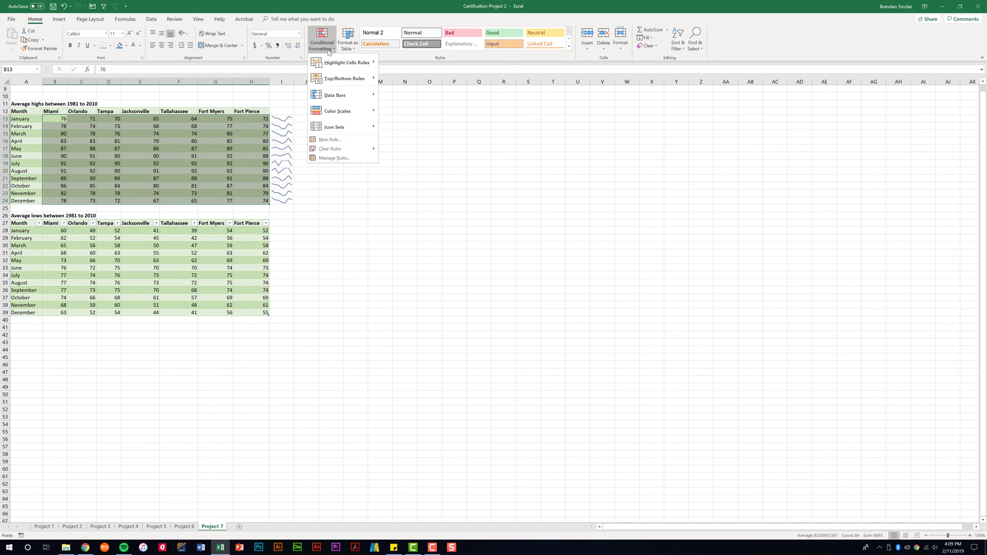
{"action": "left_click", "coordinate": [346, 142]}
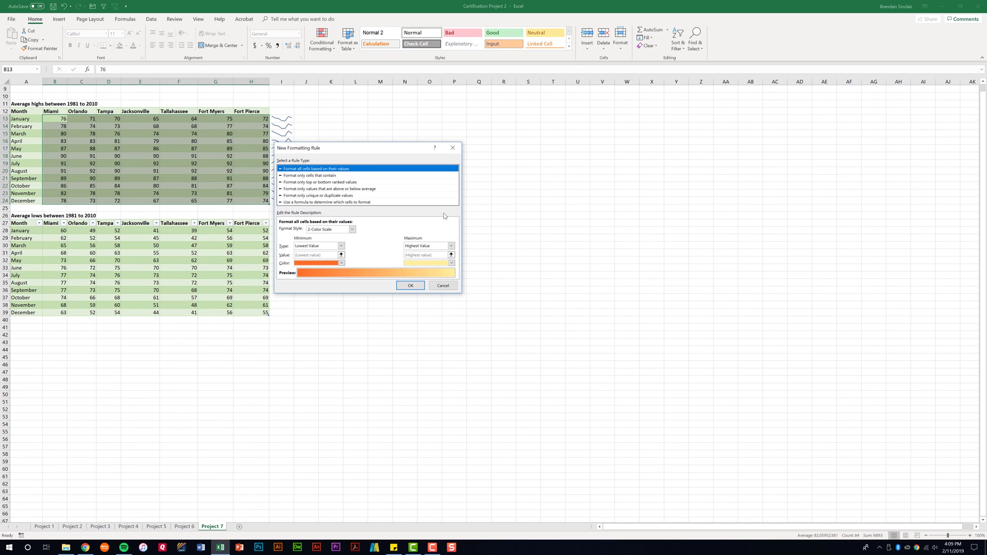
{"action": "left_click", "coordinate": [442, 285]}
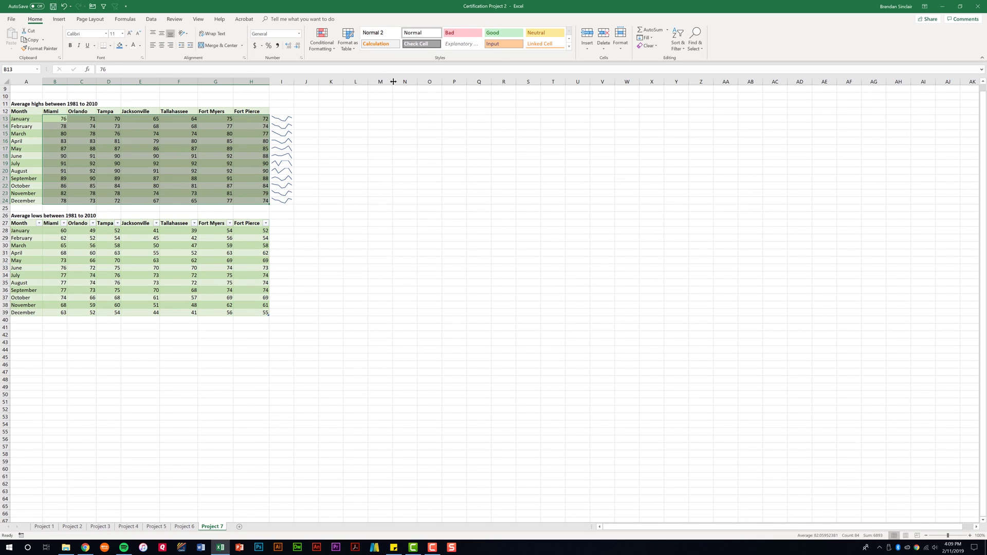
Step: Reopen Conditional Formatting for the highs and bring up Top/Bottom Rules
{"action": "left_click", "coordinate": [322, 40]}
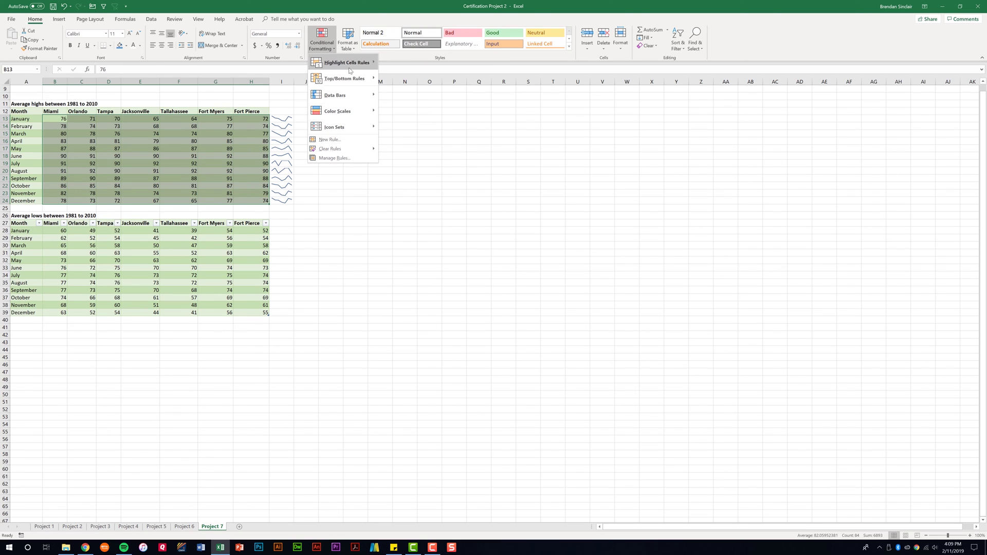
{"action": "mouse_move", "coordinate": [349, 68]}
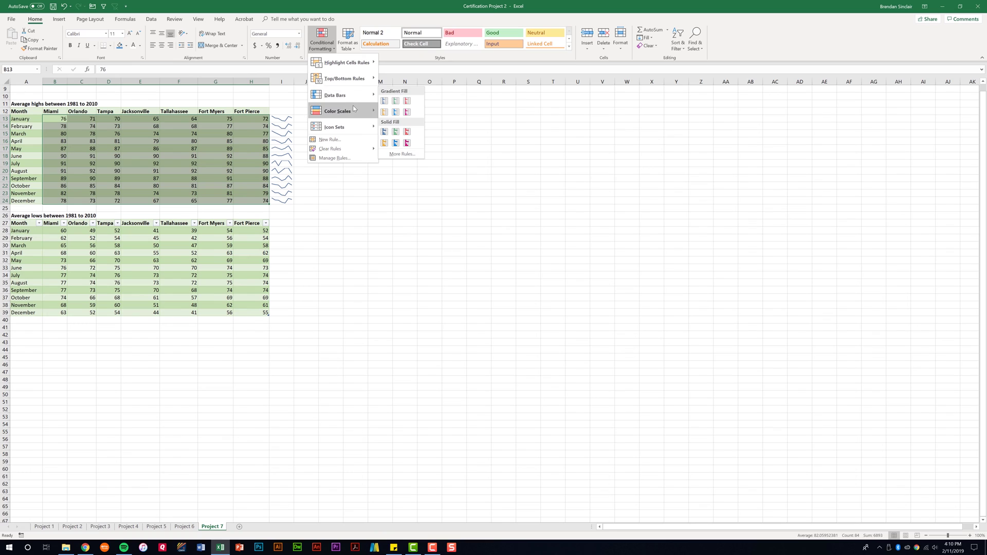
{"action": "mouse_move", "coordinate": [353, 124]}
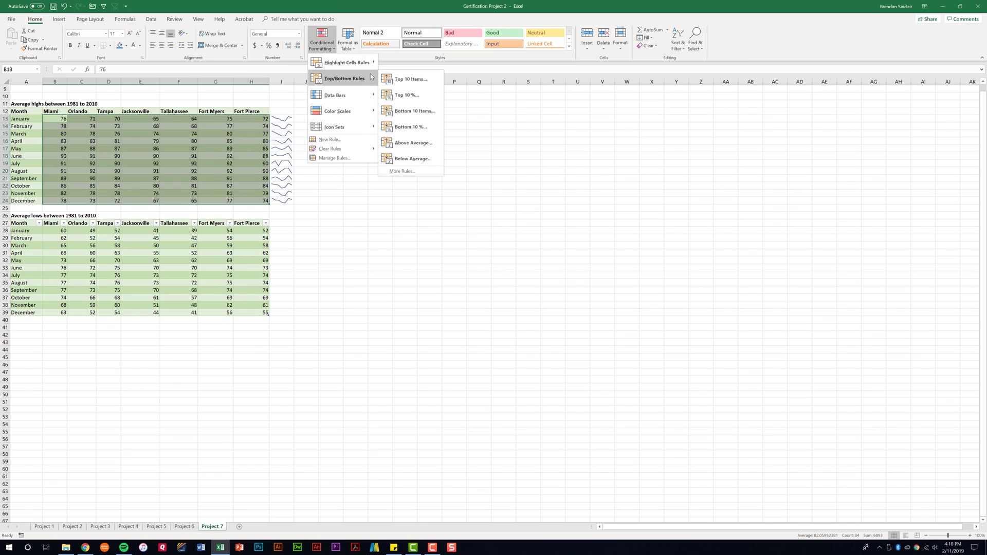
Step: Start a Top 10% rule, change it to 25 and pick Yellow Fill with Dark Yellow Text
{"action": "left_click", "coordinate": [423, 99]}
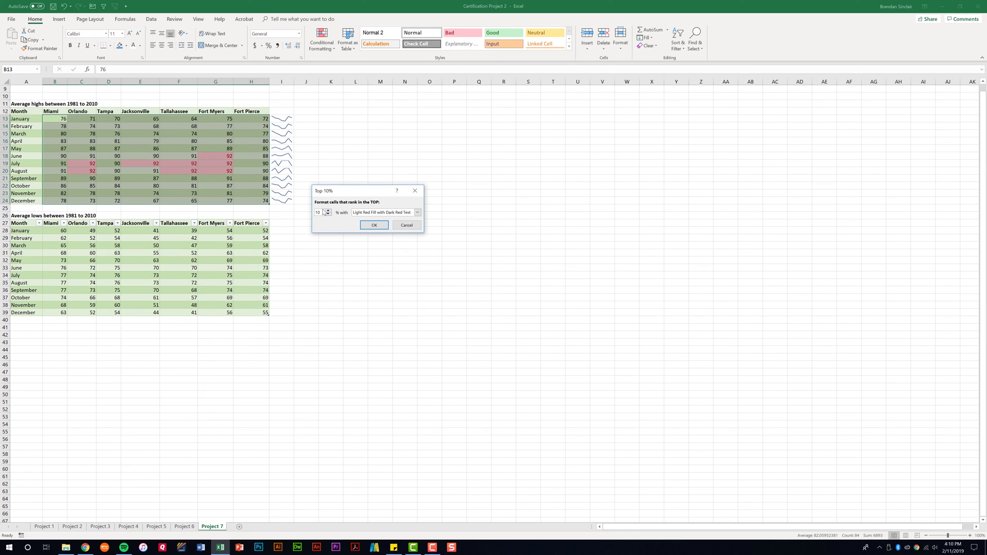
{"action": "double_click", "coordinate": [319, 211]}
{"action": "type", "text": "25"}
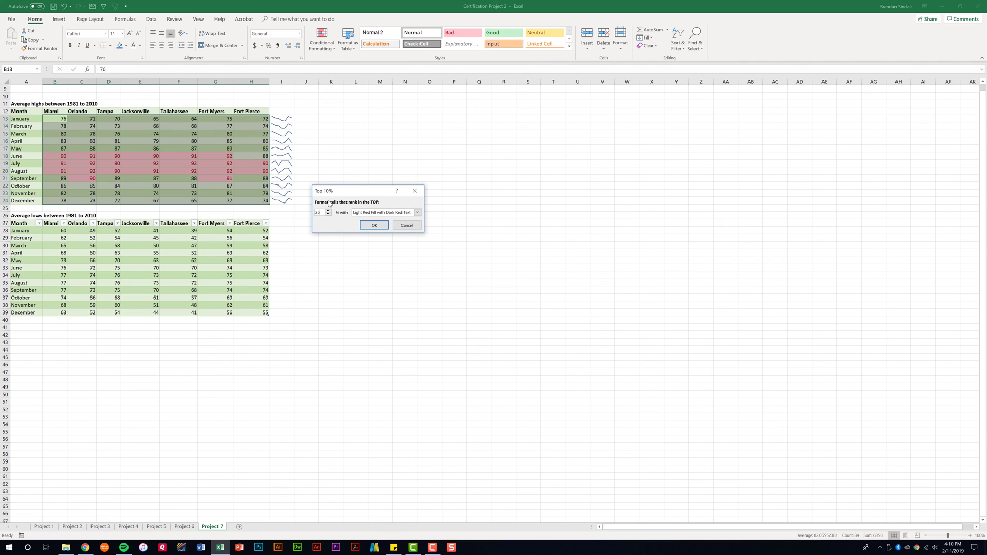
{"action": "left_click", "coordinate": [395, 216]}
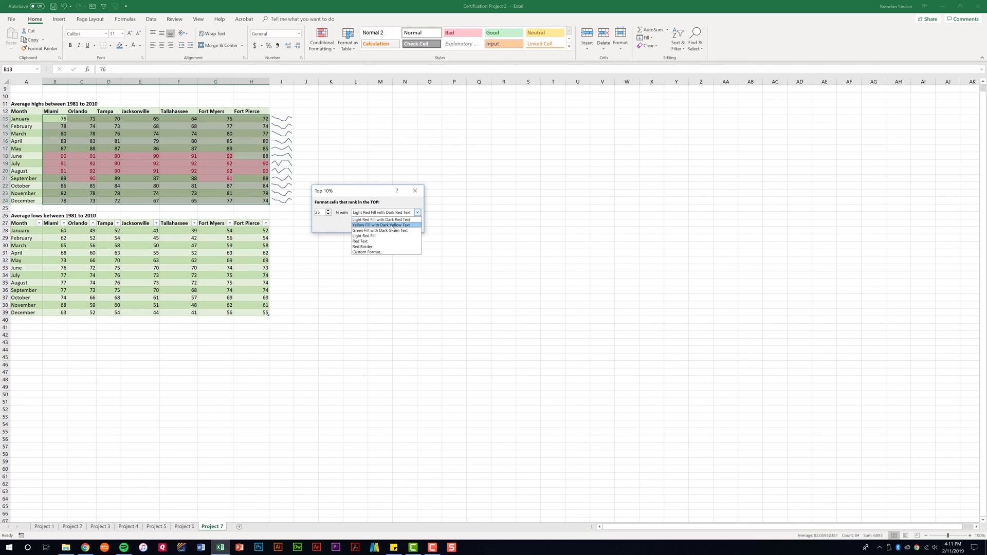
{"action": "left_click", "coordinate": [392, 226]}
Step: Look through the Custom Format font, border and fill options, then cancel without changes
{"action": "left_click", "coordinate": [392, 215]}
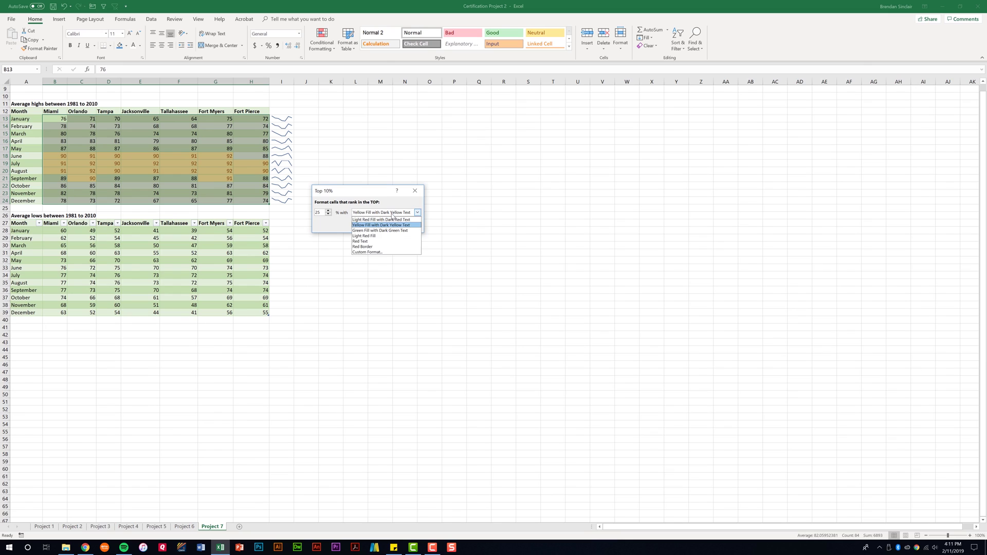
{"action": "left_click", "coordinate": [374, 252]}
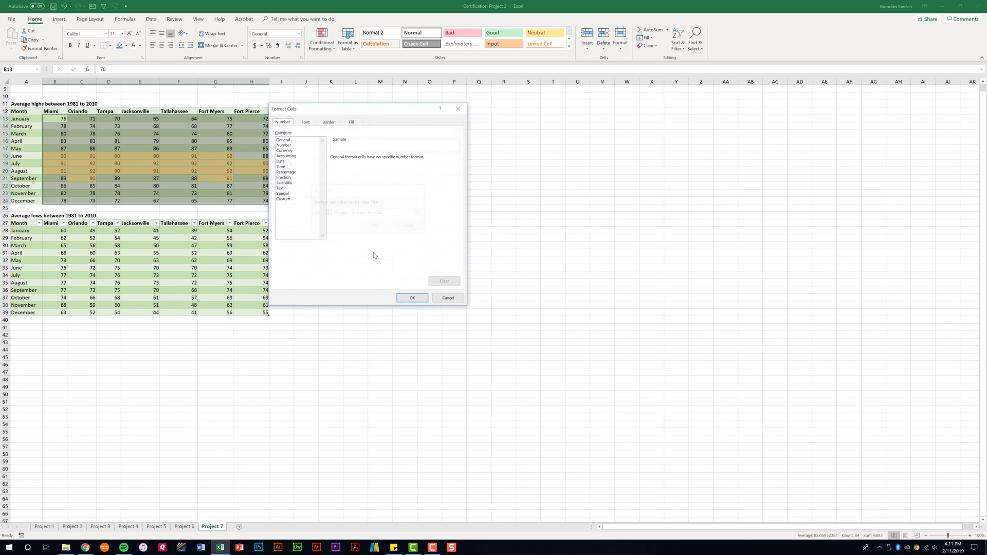
{"action": "left_click", "coordinate": [305, 123]}
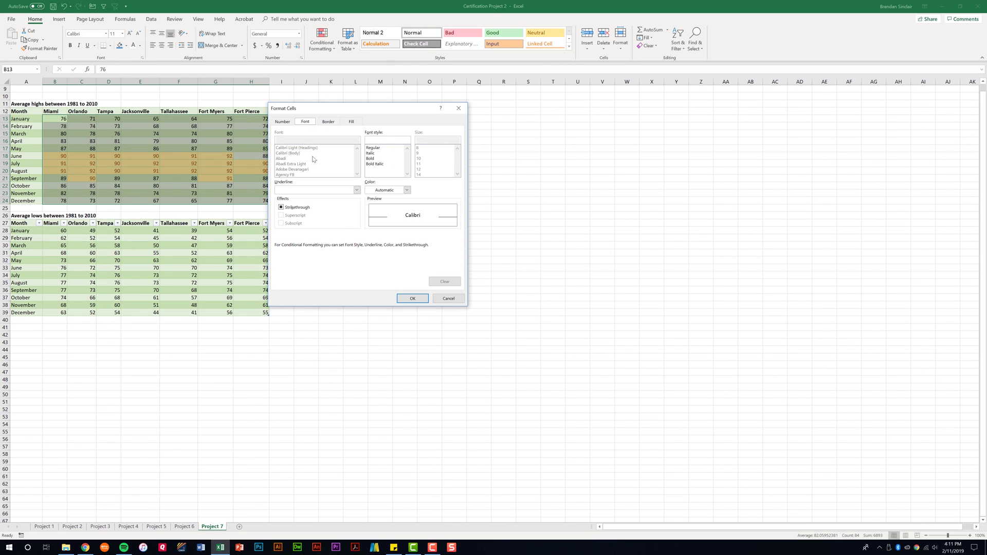
{"action": "left_click", "coordinate": [328, 122]}
{"action": "left_click", "coordinate": [351, 122]}
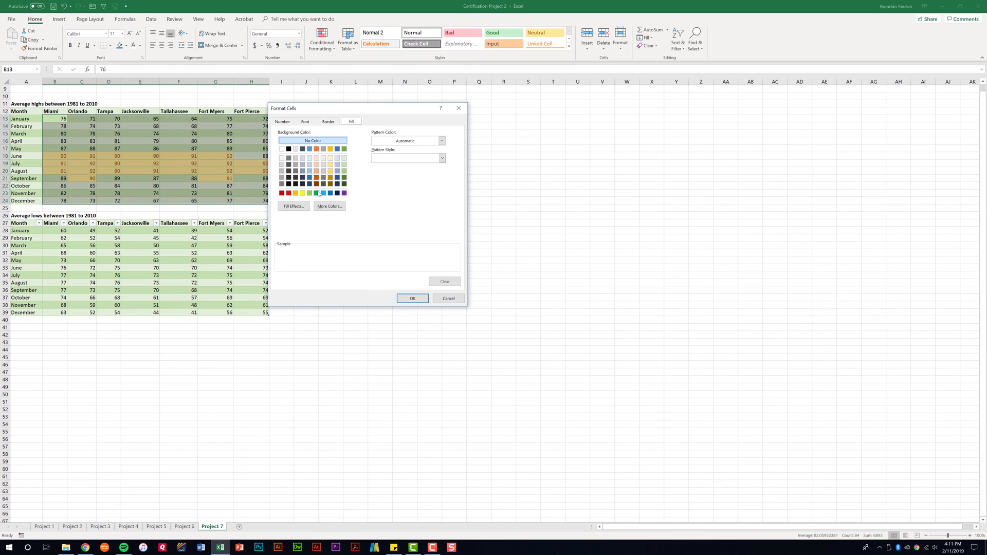
{"action": "left_click", "coordinate": [446, 299]}
Step: Keep Yellow Fill with Dark Yellow Text and apply the top 25% rule
{"action": "left_click", "coordinate": [416, 213]}
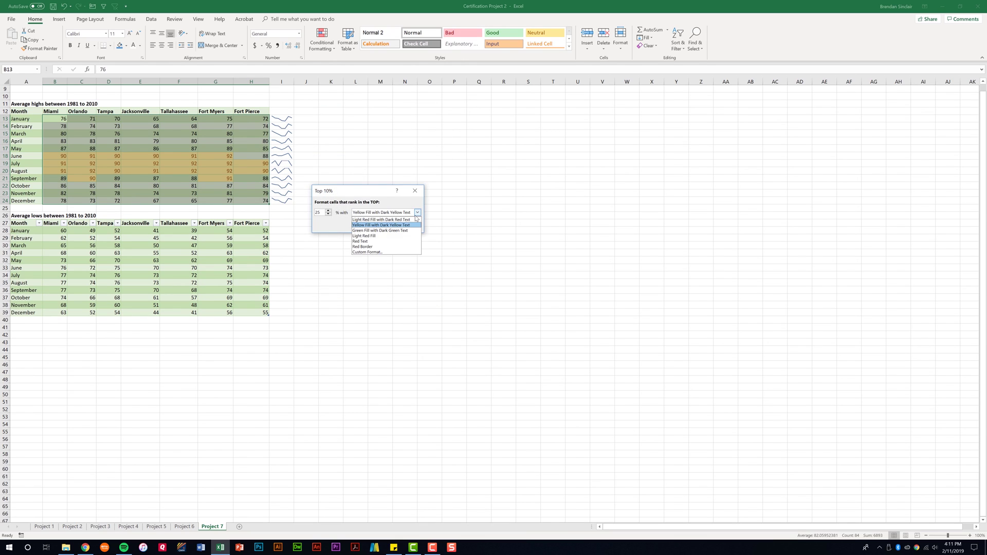
{"action": "left_click", "coordinate": [356, 225]}
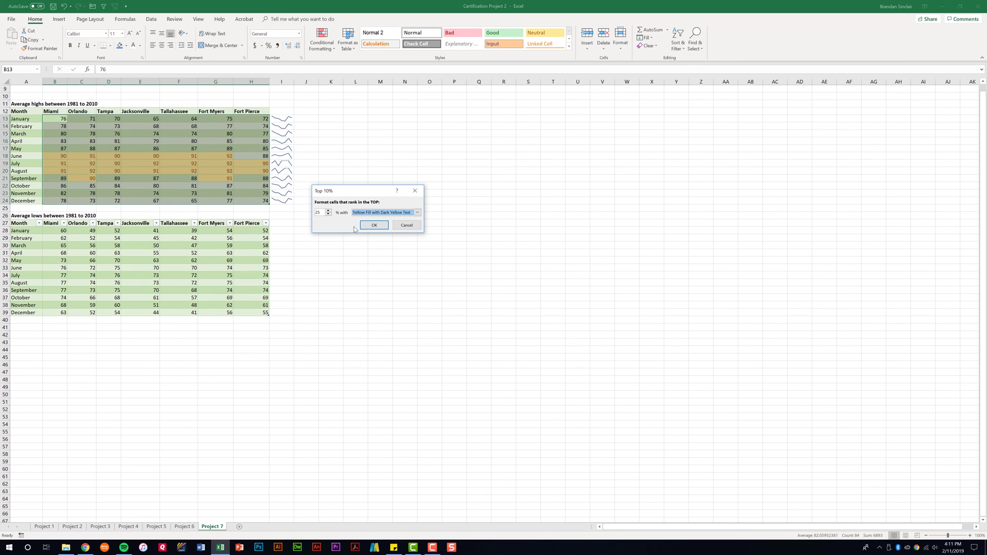
{"action": "left_click", "coordinate": [374, 225]}
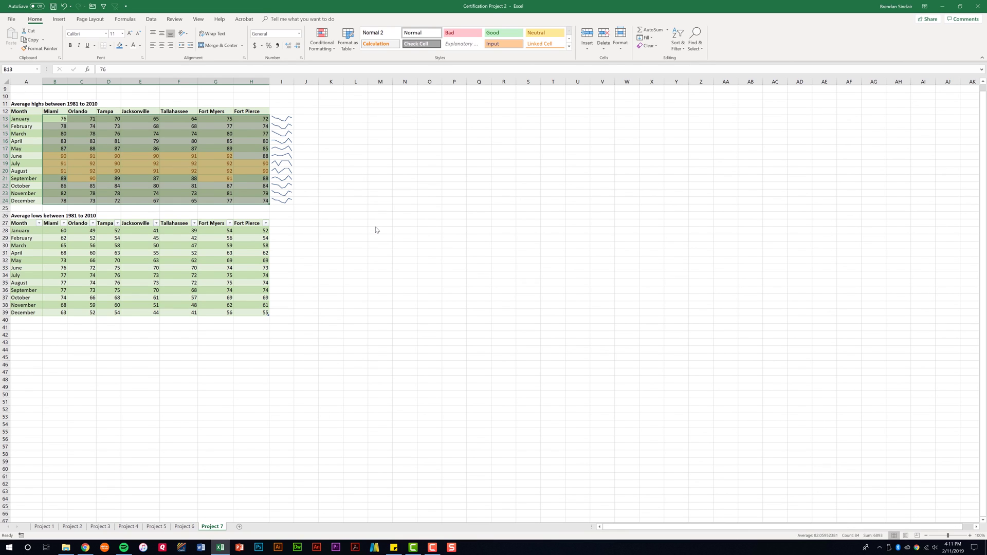